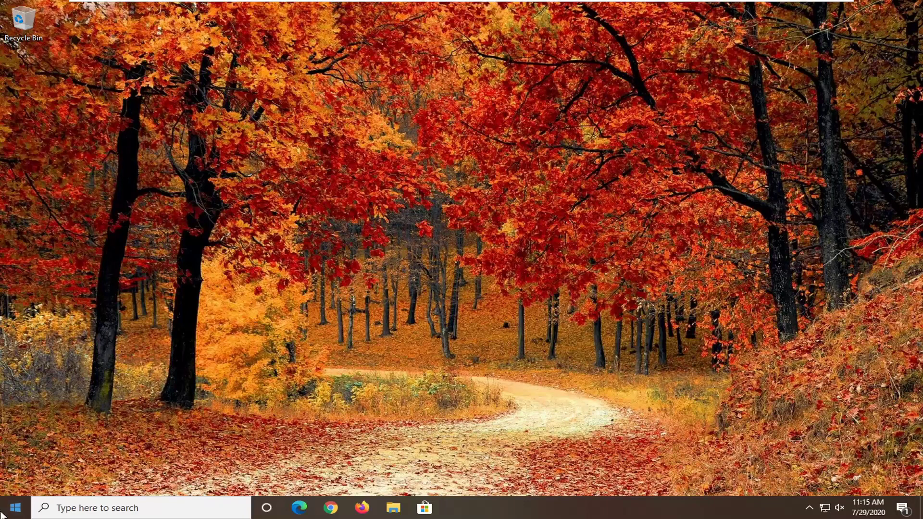
Search for Control Panel, open it, scroll through its items, and close it.
{"action": "left_click", "coordinate": [3, 509]}
{"action": "type", "text": "contr"}
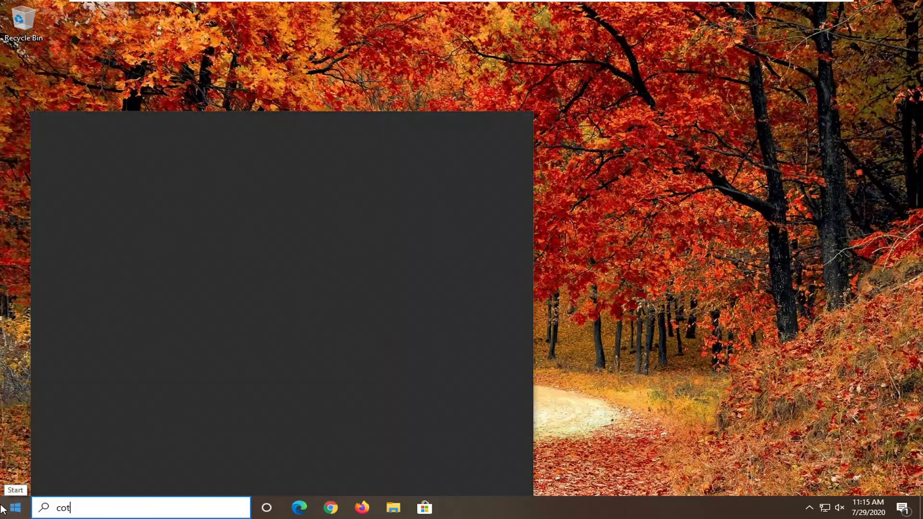
{"action": "type", "text": "ol panel"}
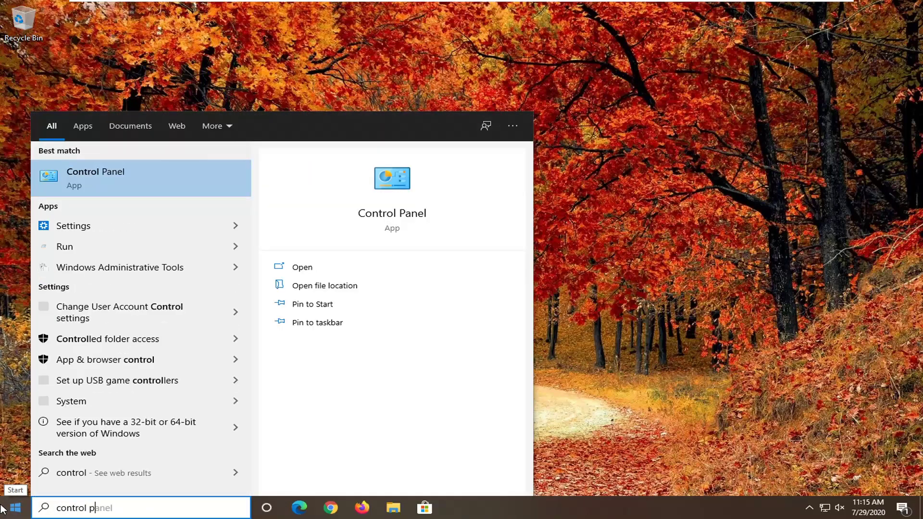
{"action": "left_click", "coordinate": [87, 176]}
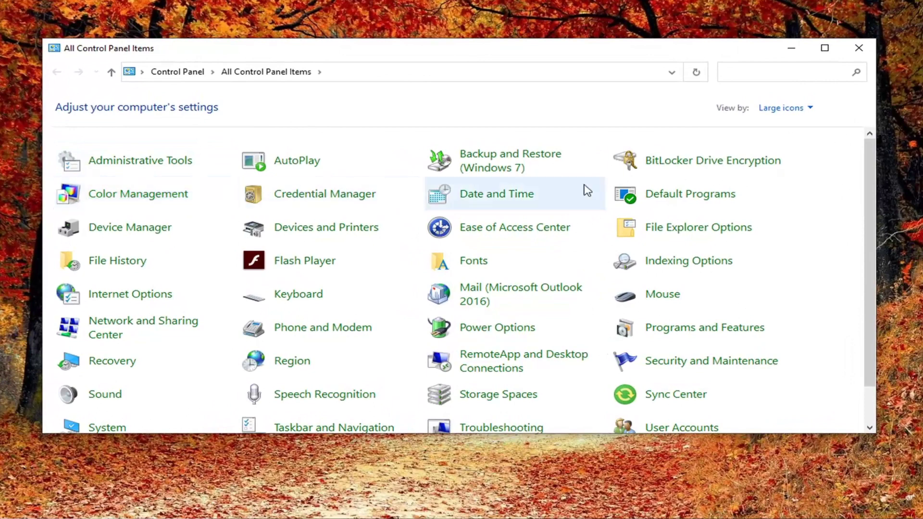
{"action": "scroll", "coordinate": [174, 305], "scroll_direction": "down", "scroll_amount": 1}
{"action": "scroll", "coordinate": [174, 305], "scroll_direction": "down", "scroll_amount": 1}
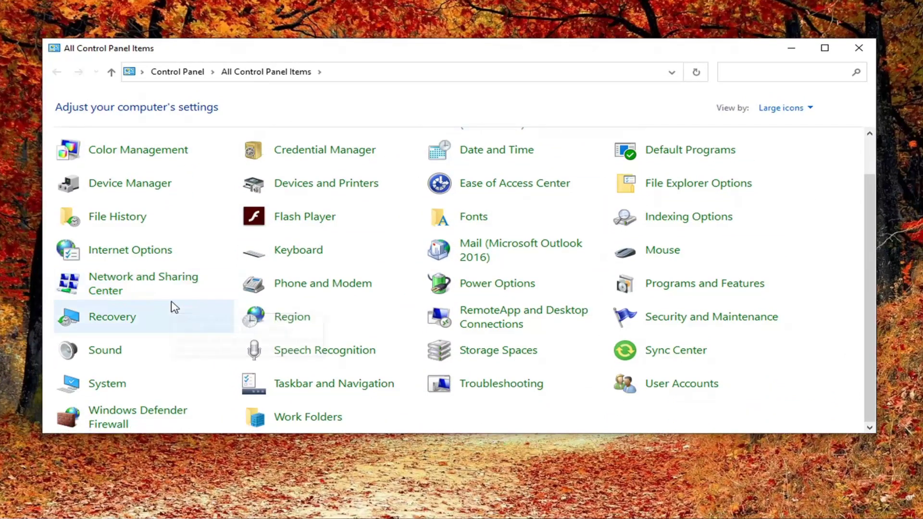
{"action": "scroll", "coordinate": [495, 361], "scroll_direction": "up", "scroll_amount": 1}
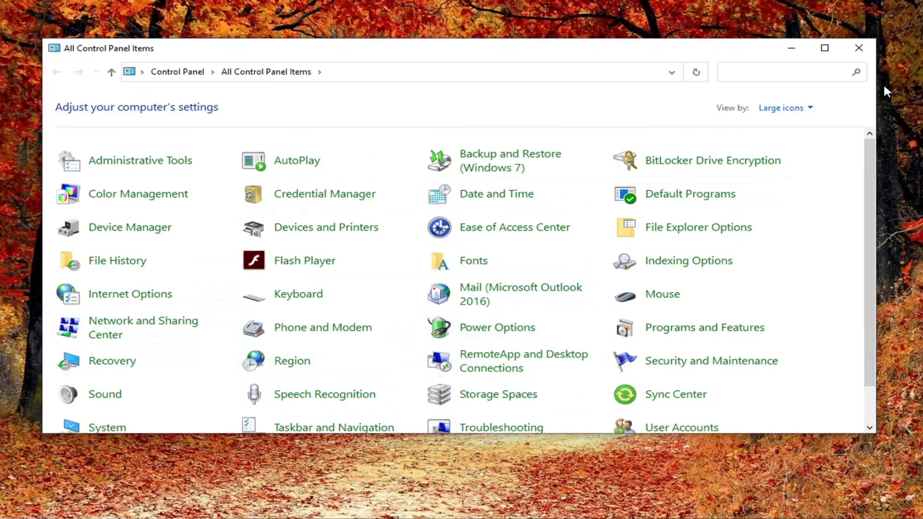
{"action": "left_click", "coordinate": [862, 46]}
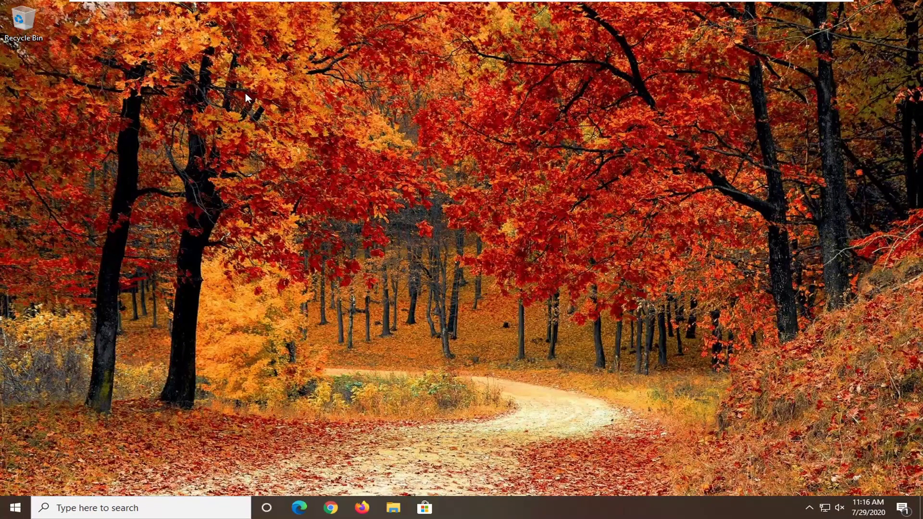
Create a desktop text file with the default name 'New Text Document' and open it in Notepad.
{"action": "right_click", "coordinate": [294, 112]}
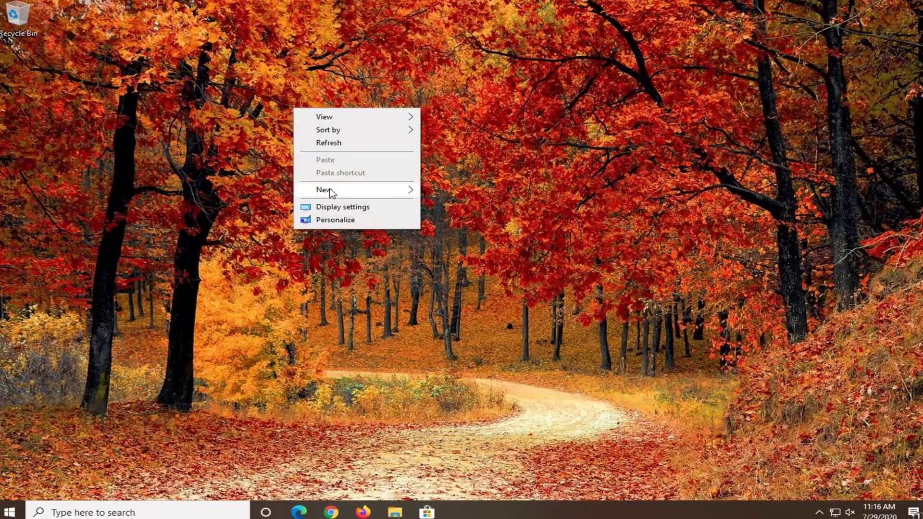
{"action": "mouse_move", "coordinate": [332, 190]}
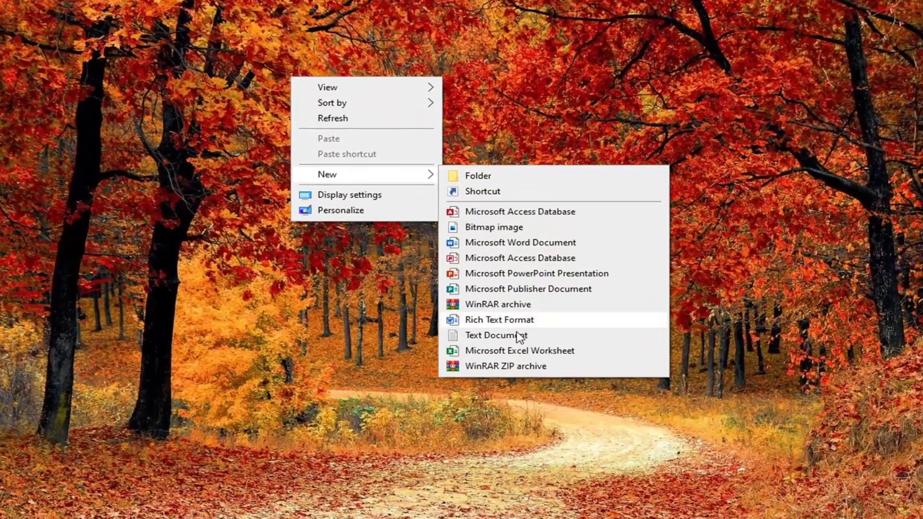
{"action": "left_click", "coordinate": [503, 337]}
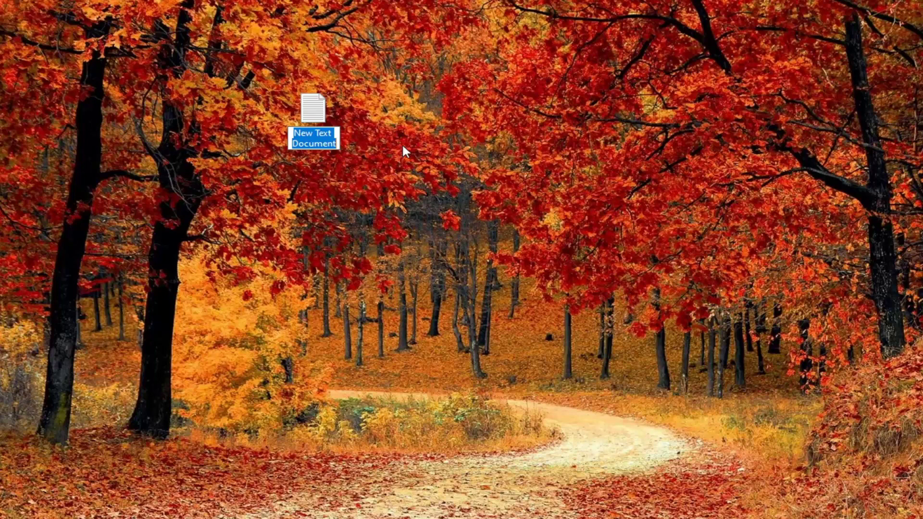
{"action": "key", "text": "Return"}
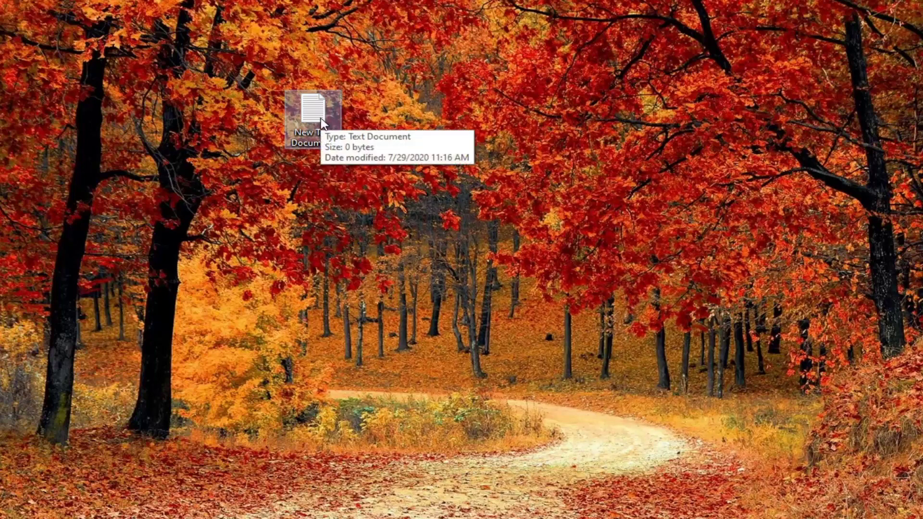
{"action": "double_click", "coordinate": [321, 119]}
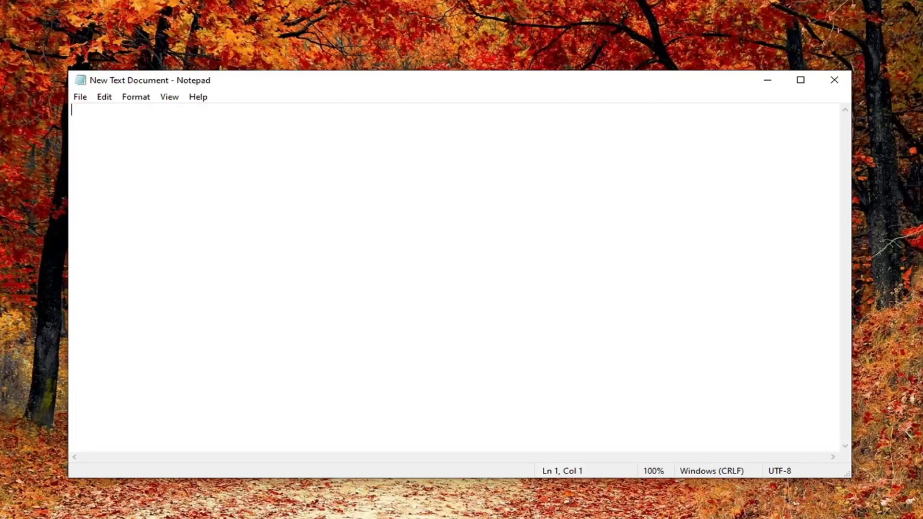
Paste the registry script beginning 'Windows Registry Editor Version 5.00' into Notepad and reposition the window.
{"action": "right_click", "coordinate": [289, 142]}
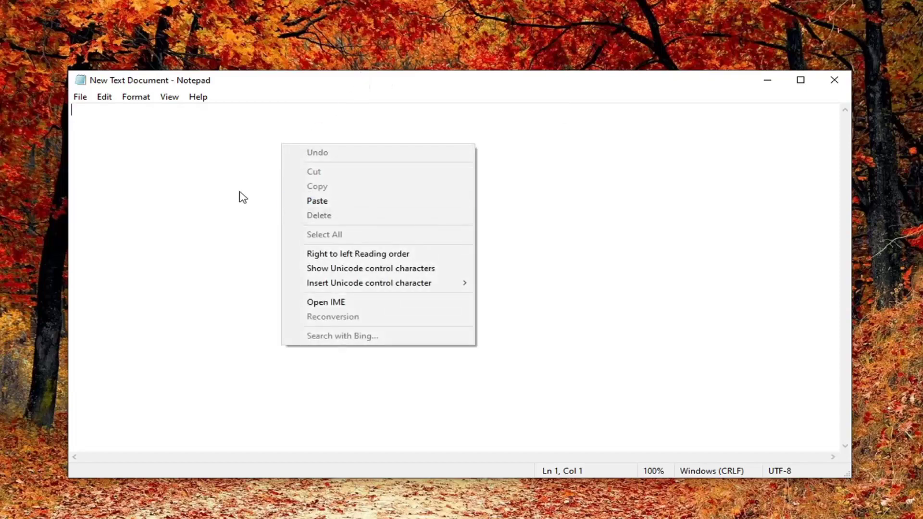
{"action": "left_click", "coordinate": [310, 202]}
{"action": "left_click_drag", "start_coordinate": [283, 83], "coordinate": [301, 42]}
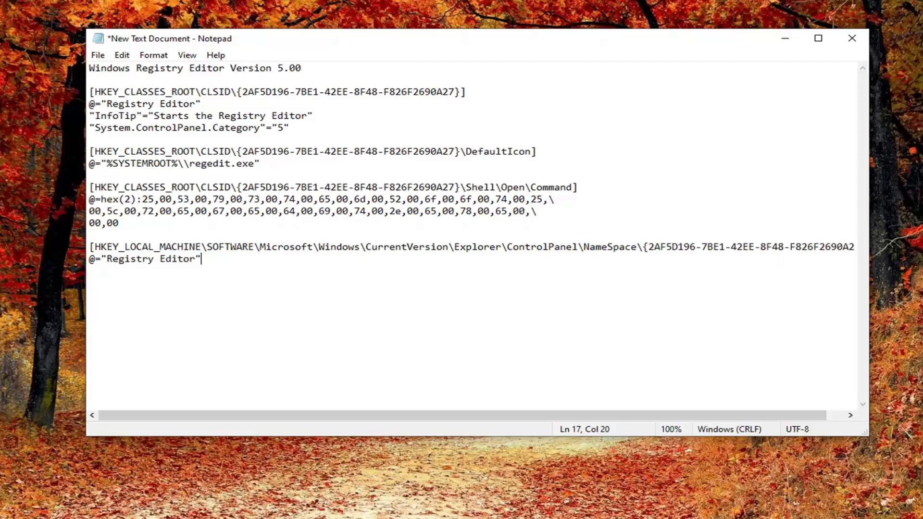
{"action": "left_click", "coordinate": [99, 56]}
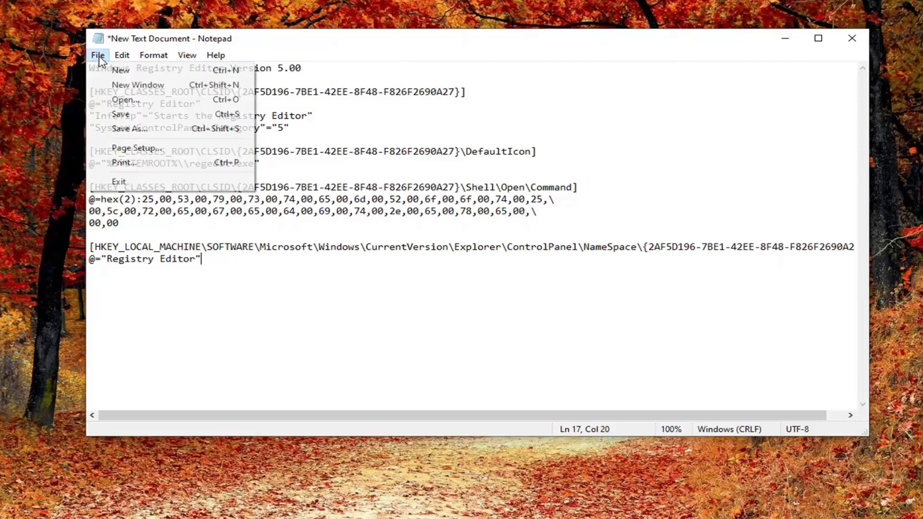
Save the script to the Desktop as registryeditorentrycontrolpanel.reg using the All Files type.
{"action": "left_click", "coordinate": [131, 129]}
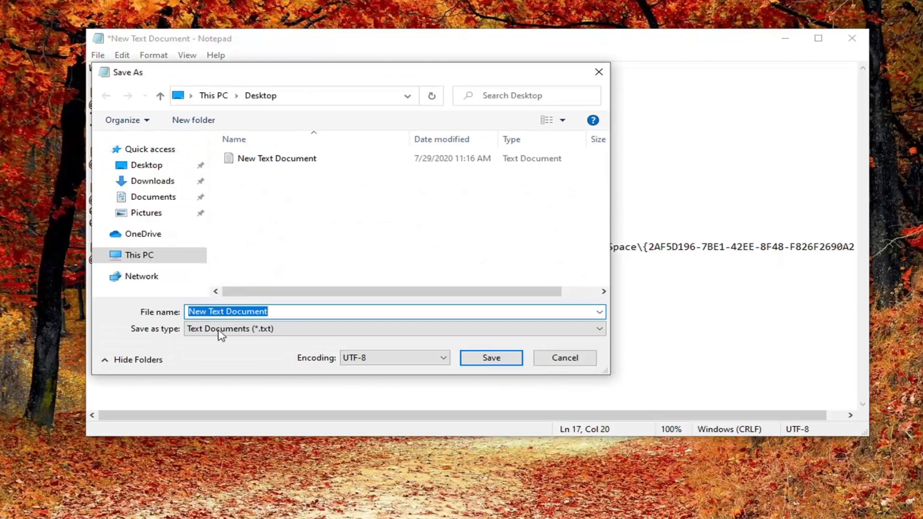
{"action": "left_click", "coordinate": [325, 332]}
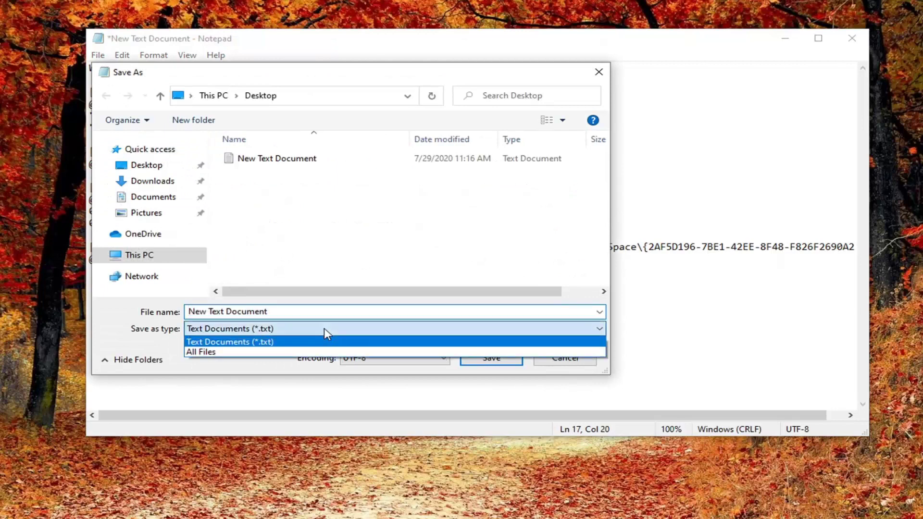
{"action": "left_click", "coordinate": [209, 353]}
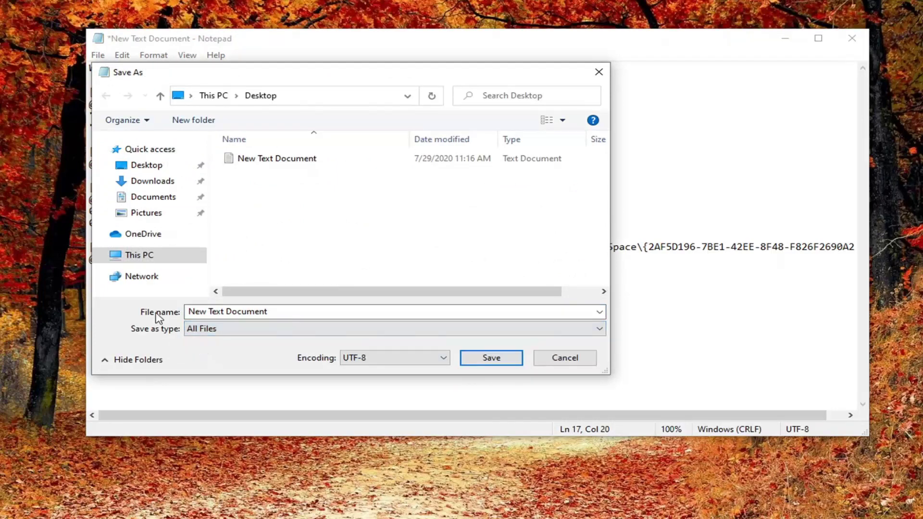
{"action": "left_click", "coordinate": [187, 312]}
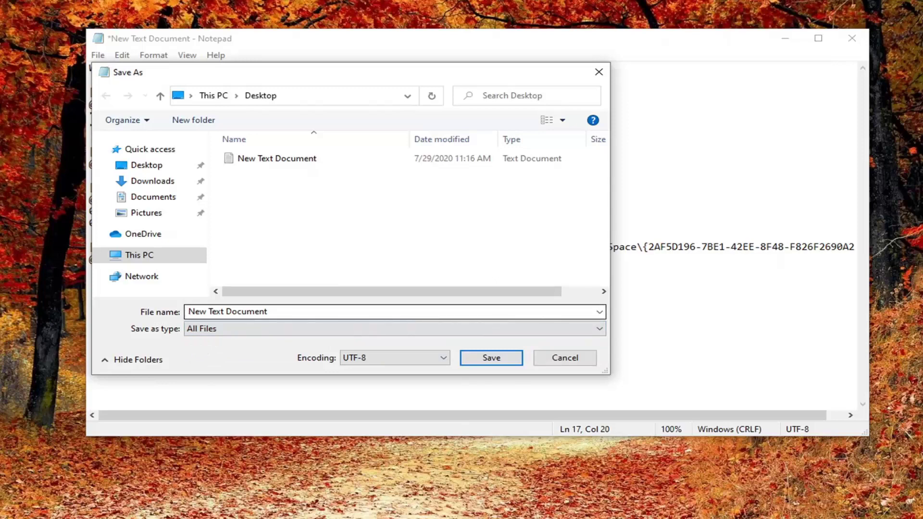
{"action": "key", "text": "ctrl+a"}
{"action": "key", "text": "BackSpace"}
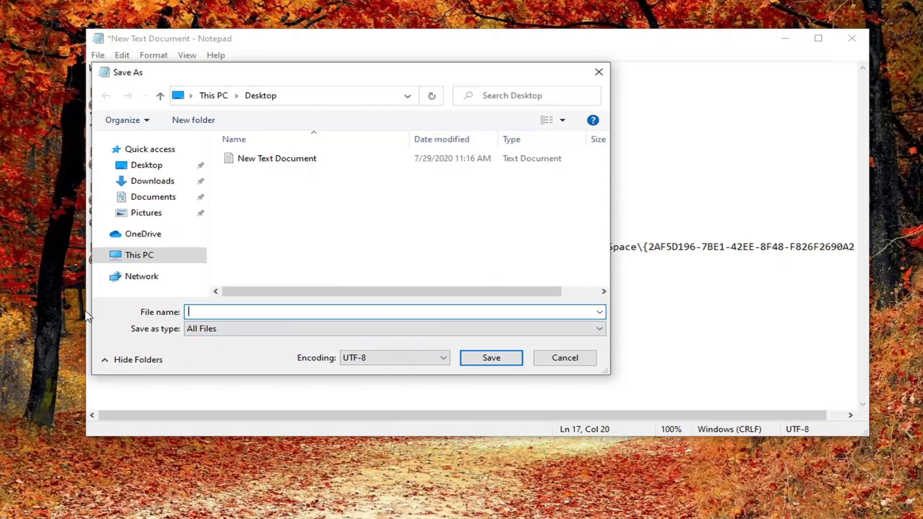
{"action": "type", "text": "e"}
{"action": "type", "text": "egi"}
{"action": "type", "text": "stryeditorentrycontro"}
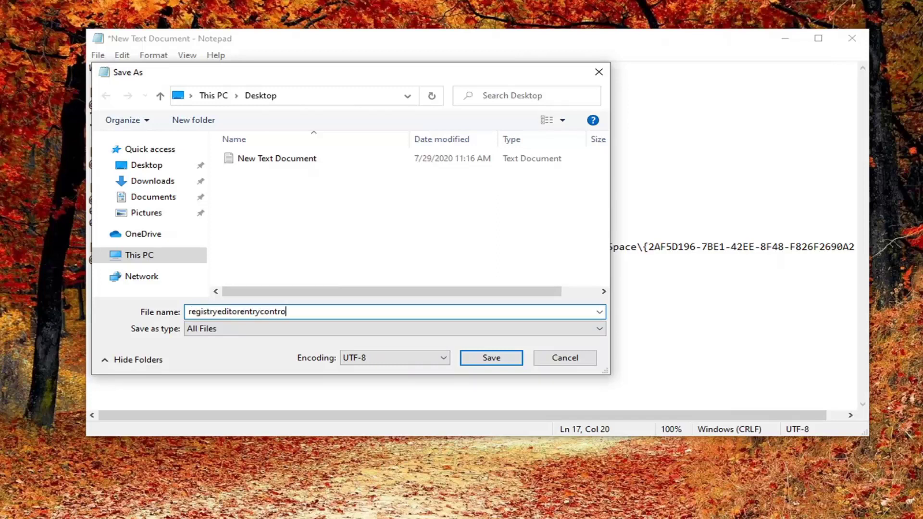
{"action": "type", "text": "lpanel.reg"}
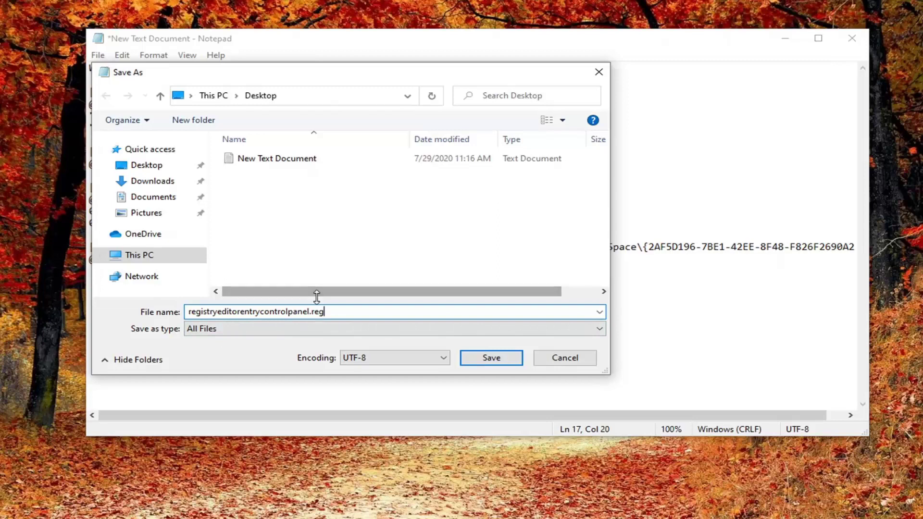
{"action": "left_click", "coordinate": [152, 166]}
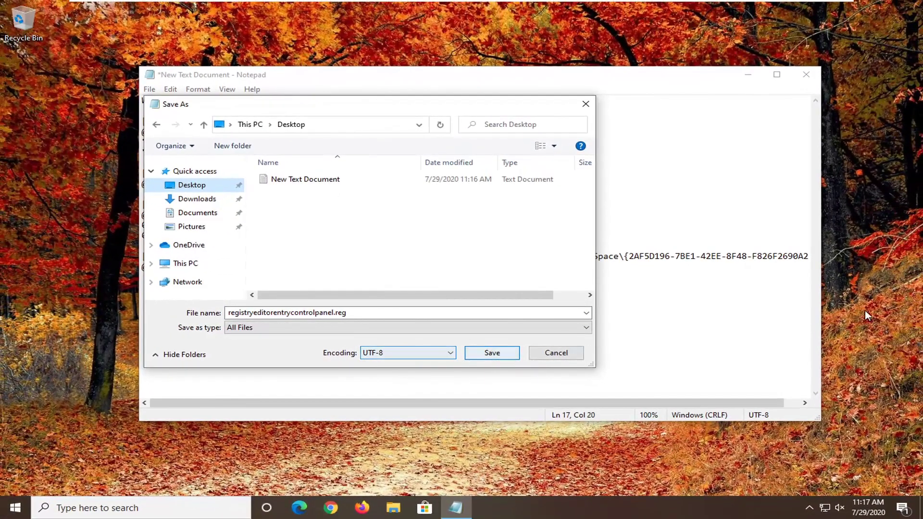
{"action": "left_click", "coordinate": [481, 357]}
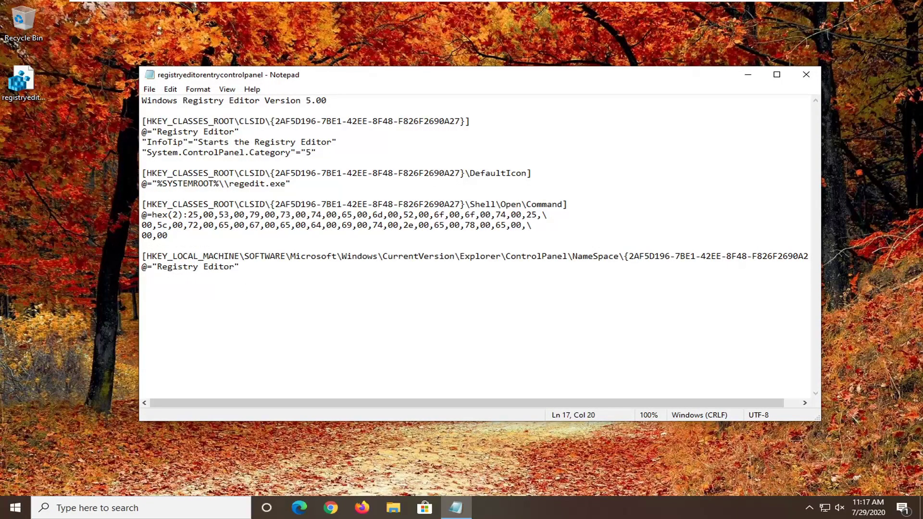
Close Notepad and run registryeditorentrycontrolpanel.reg from the desktop, approving the UAC prompt.
{"action": "left_click", "coordinate": [806, 74]}
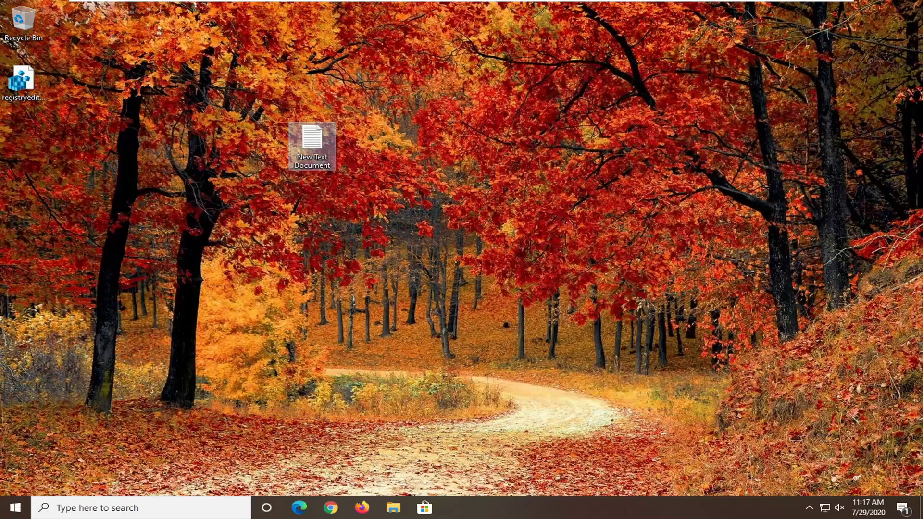
{"action": "left_click", "coordinate": [24, 89]}
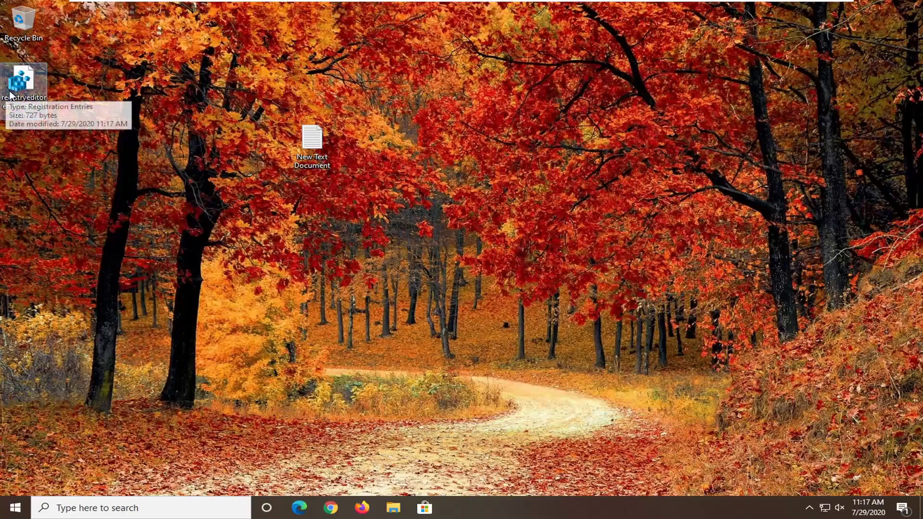
{"action": "double_click", "coordinate": [33, 81]}
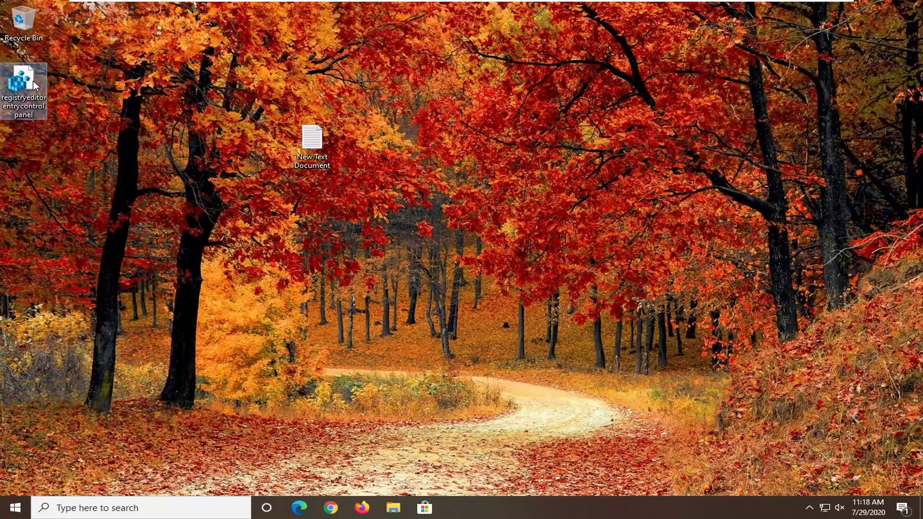
{"action": "left_click", "coordinate": [392, 326]}
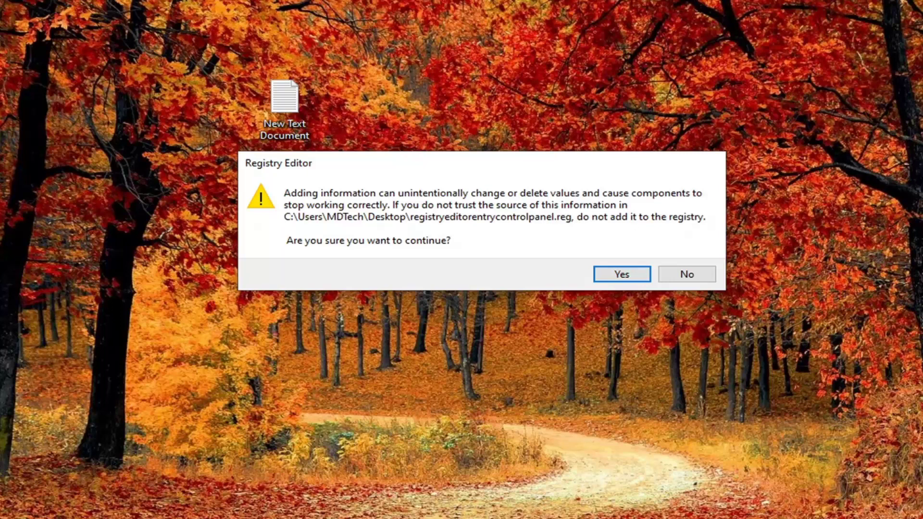
{"action": "key", "text": "super"}
Launch regedit as administrator and approve the UAC prompt.
{"action": "type", "text": "re"}
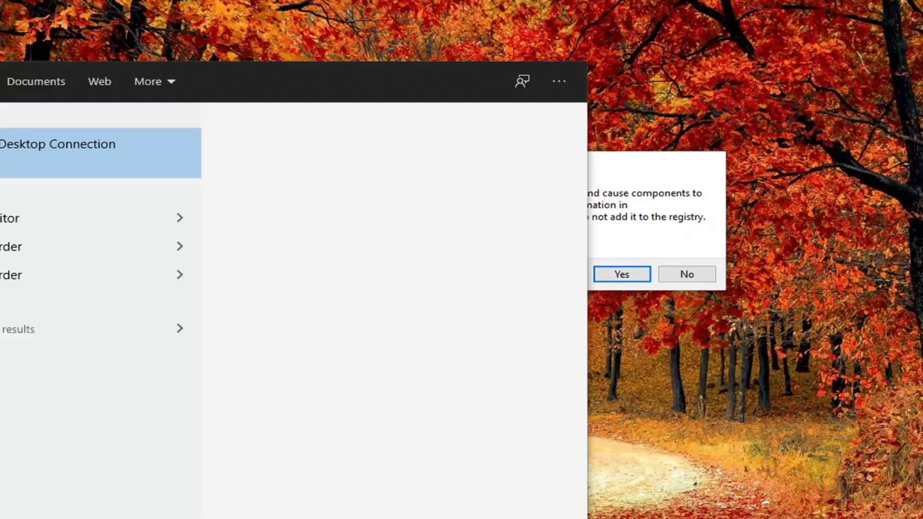
{"action": "type", "text": "gedit"}
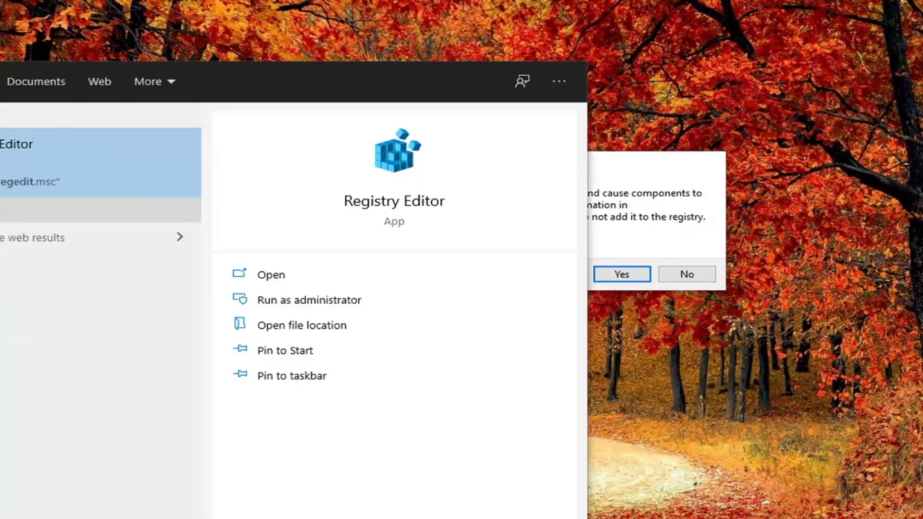
{"action": "right_click", "coordinate": [10, 165]}
{"action": "left_click", "coordinate": [25, 185]}
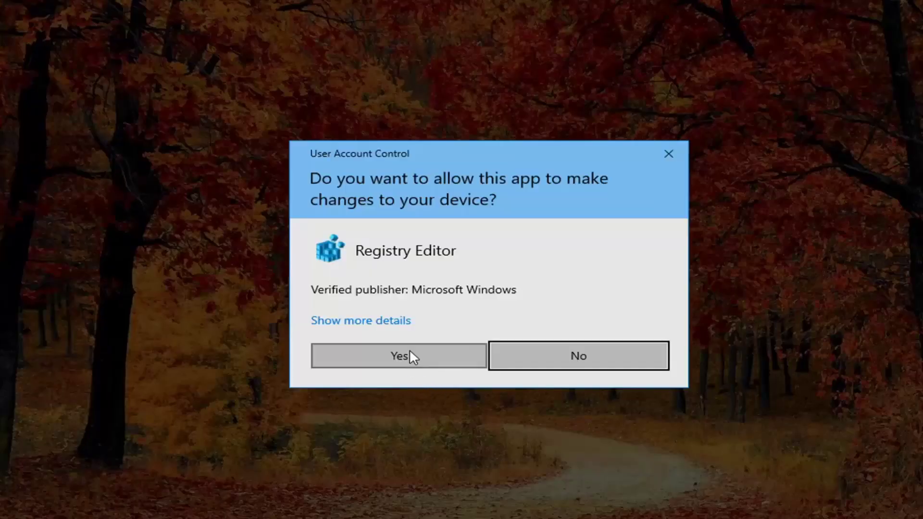
{"action": "left_click", "coordinate": [410, 355]}
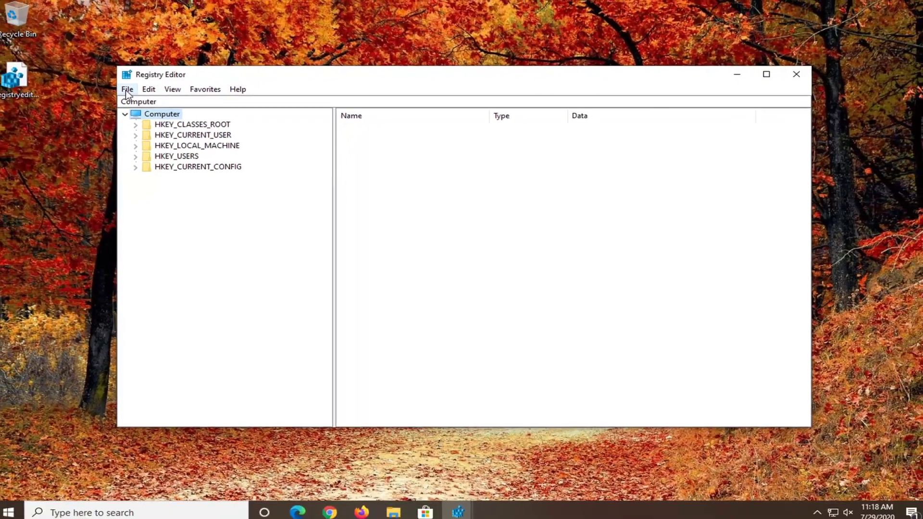
Open the Export Registry File dialog and cancel without exporting.
{"action": "left_click", "coordinate": [73, 57]}
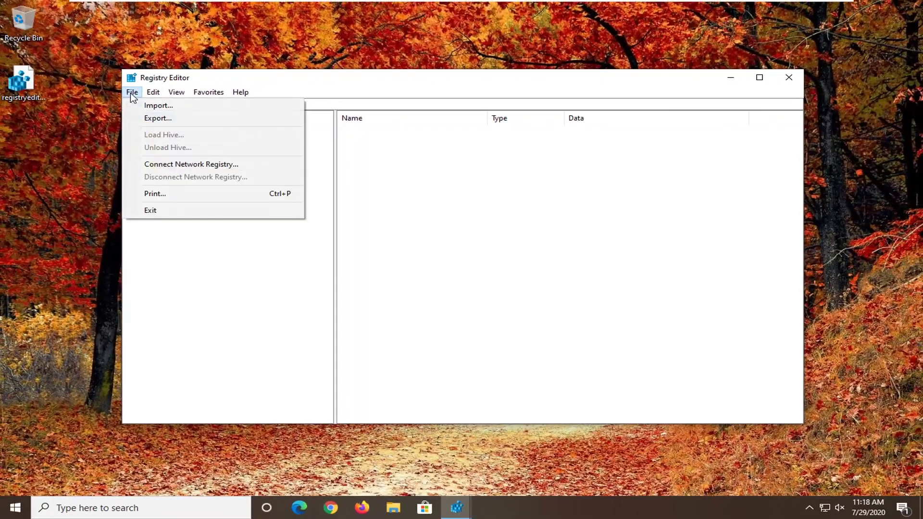
{"action": "left_click", "coordinate": [145, 118]}
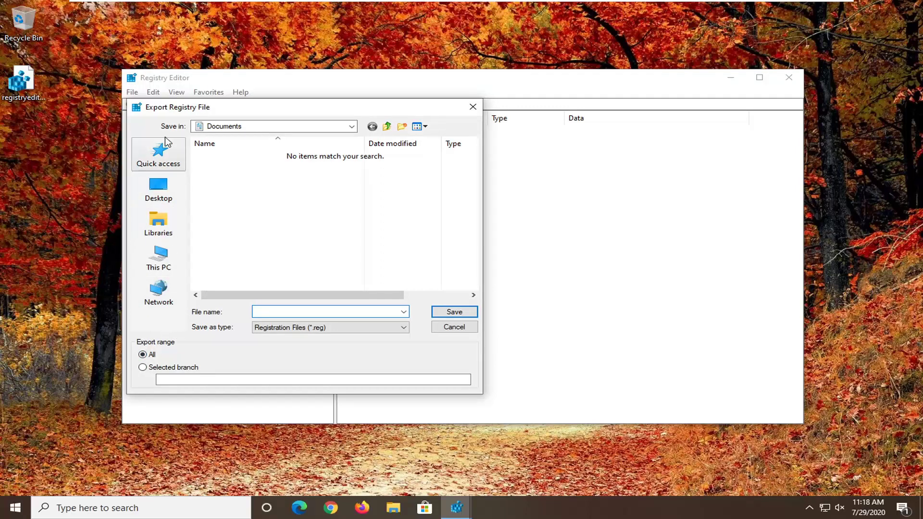
{"action": "left_click", "coordinate": [454, 328]}
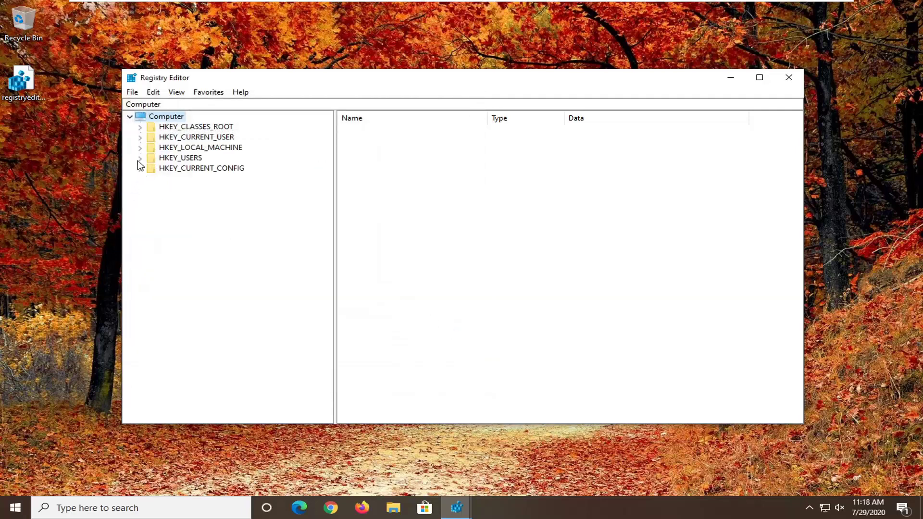
Open the Import Registry File dialog, browse to the Desktop, and cancel.
{"action": "left_click", "coordinate": [131, 92]}
{"action": "left_click", "coordinate": [162, 105]}
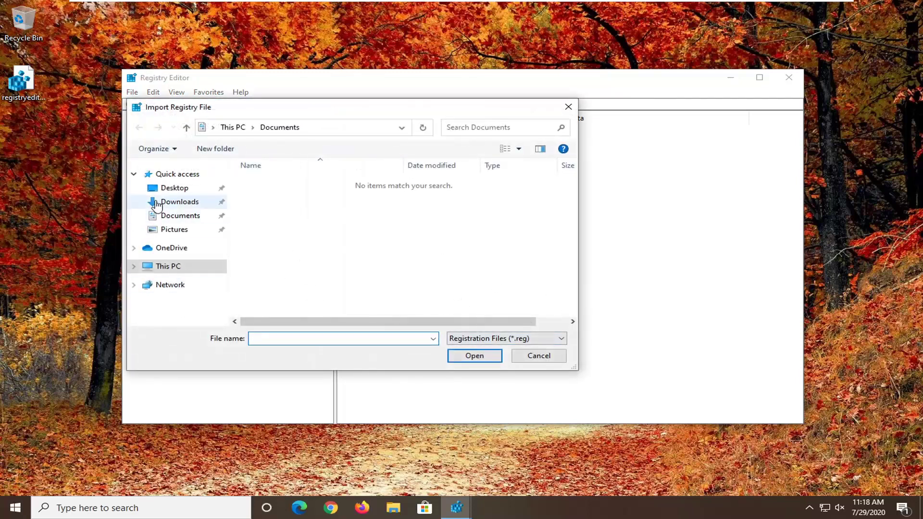
{"action": "left_click", "coordinate": [166, 188]}
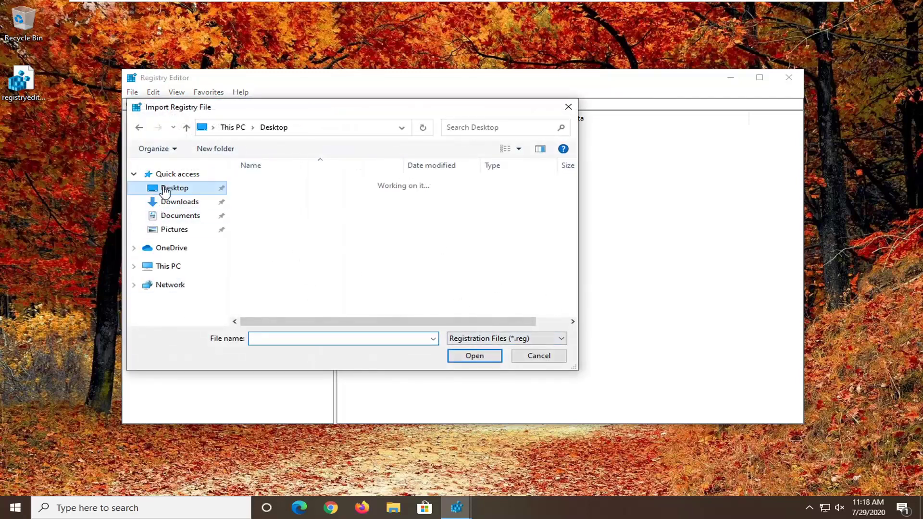
{"action": "left_click", "coordinate": [548, 354]}
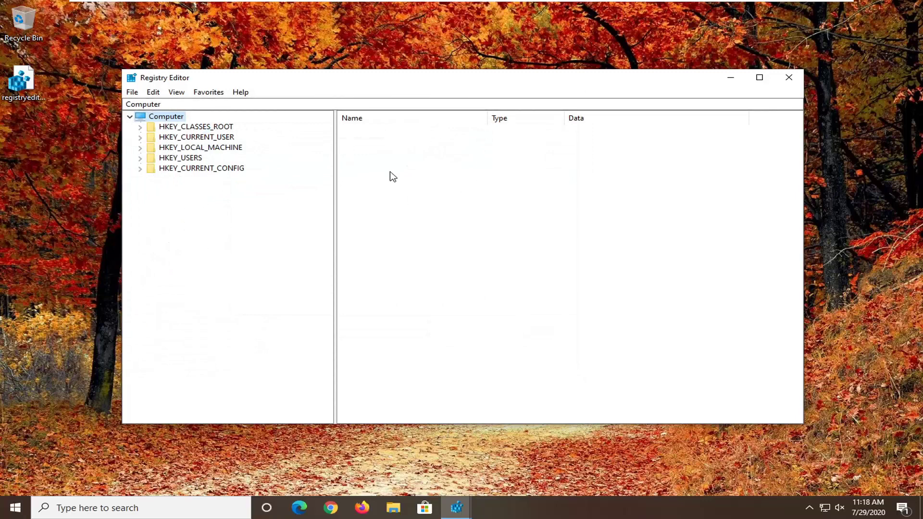
Close Registry Editor, confirm adding the .reg file's entries, and dismiss the success message.
{"action": "left_click", "coordinate": [791, 76]}
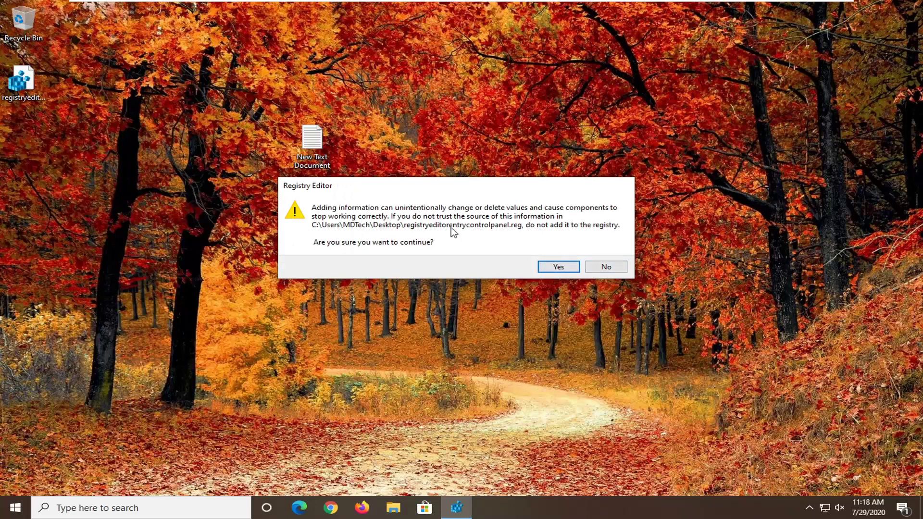
{"action": "left_click", "coordinate": [557, 268]}
{"action": "left_click", "coordinate": [557, 268]}
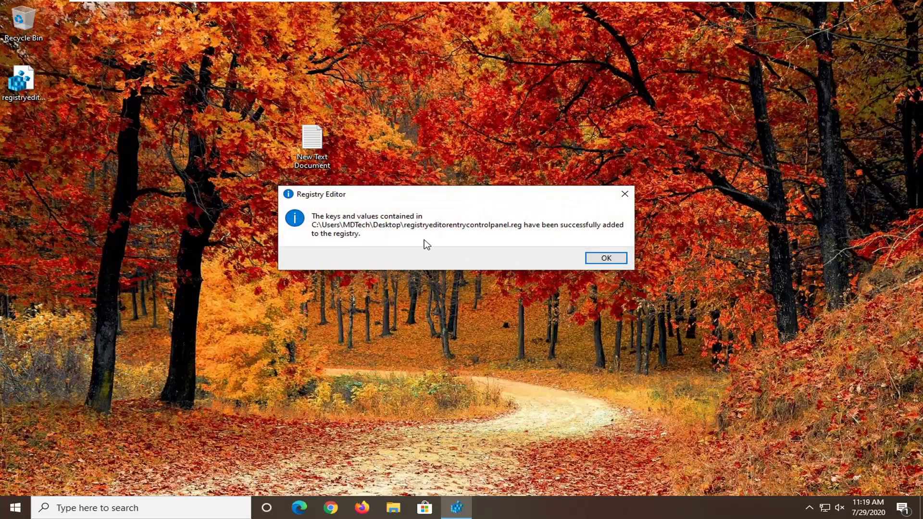
{"action": "left_click", "coordinate": [611, 260]}
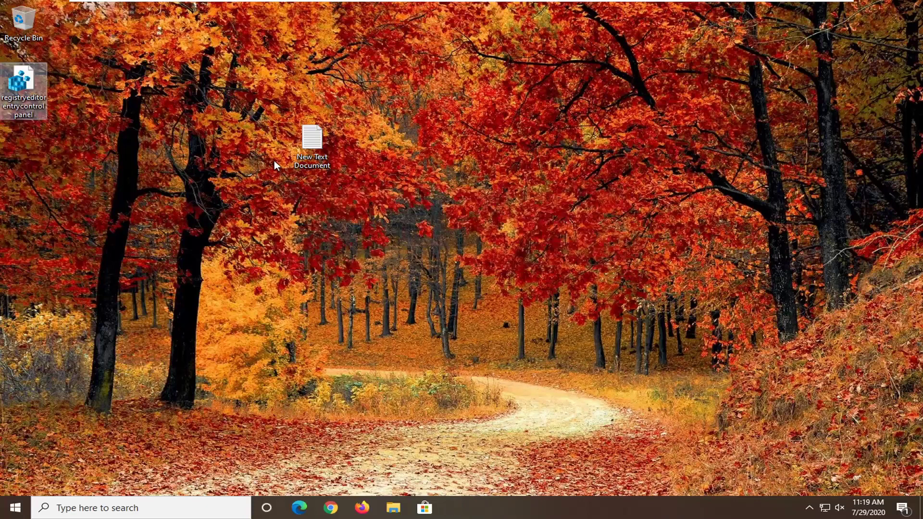
Delete the registry file and New Text Document from the desktop.
{"action": "left_click", "coordinate": [124, 177]}
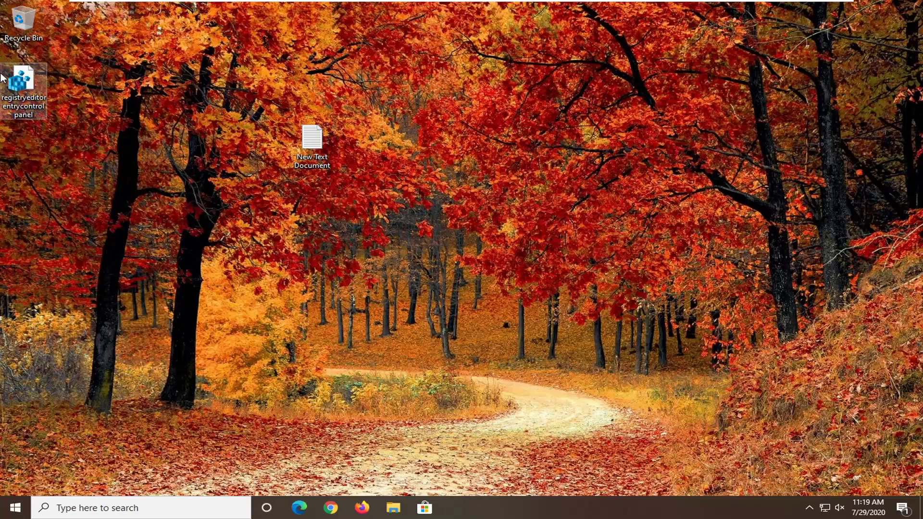
{"action": "left_click_drag", "start_coordinate": [342, 159], "coordinate": [105, 123]}
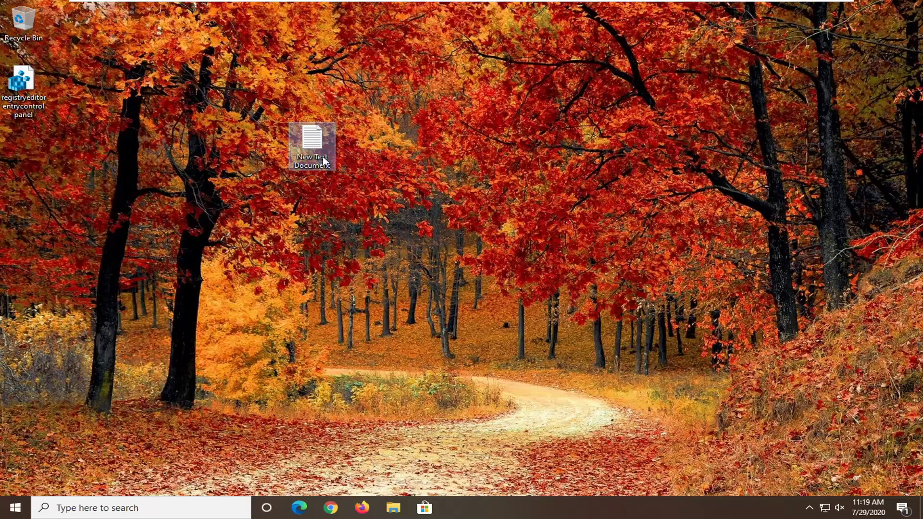
{"action": "left_click_drag", "start_coordinate": [409, 192], "coordinate": [11, 92]}
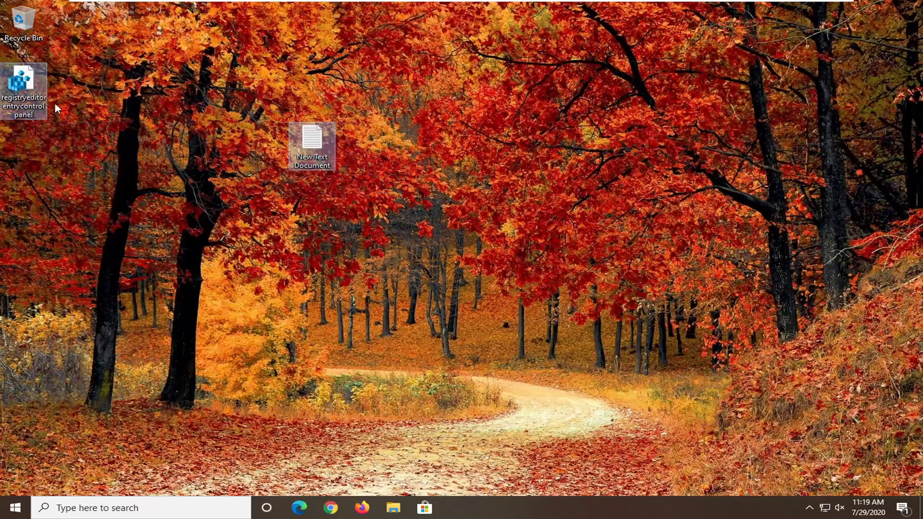
{"action": "key", "text": "Delete"}
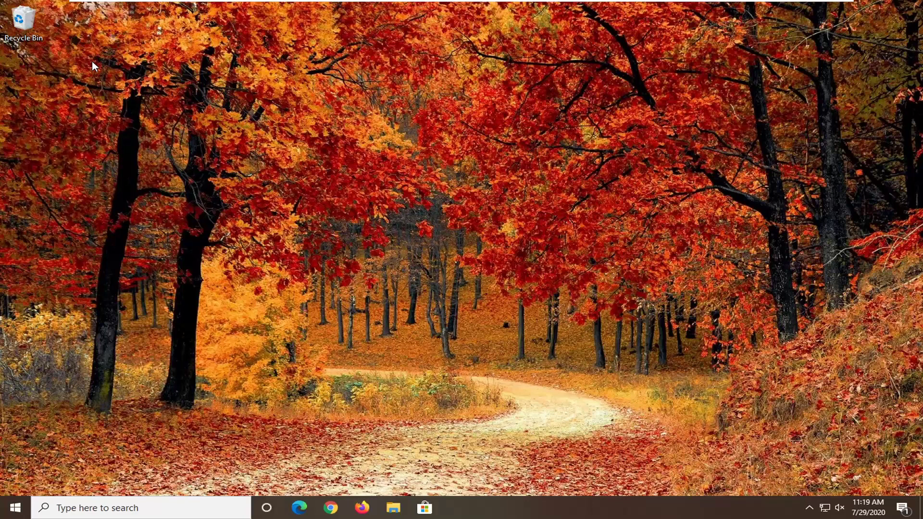
Restart the computer from the Start button's Shut down or sign out menu.
{"action": "right_click", "coordinate": [9, 508]}
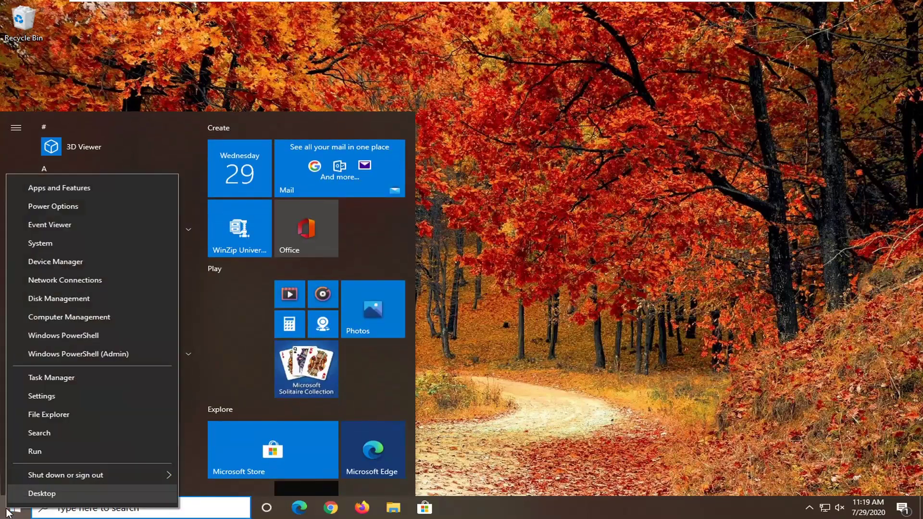
{"action": "mouse_move", "coordinate": [94, 475]}
{"action": "left_click", "coordinate": [252, 472]}
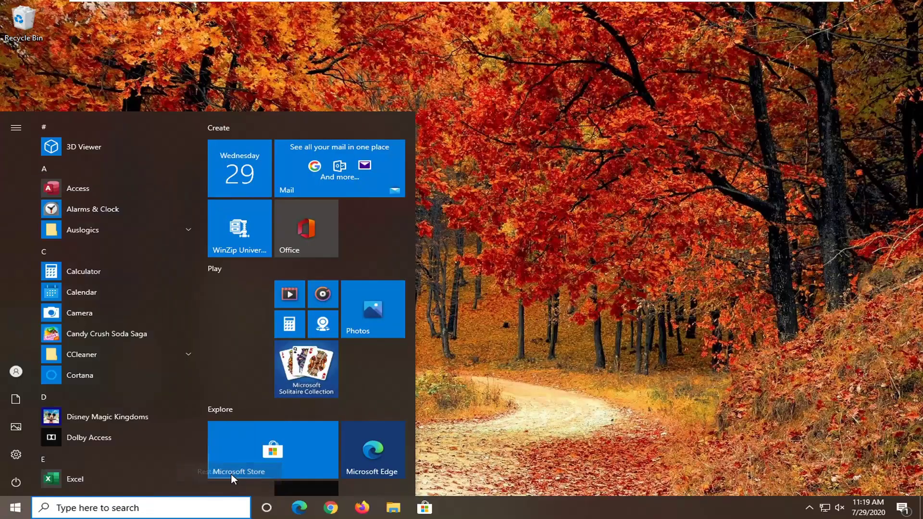